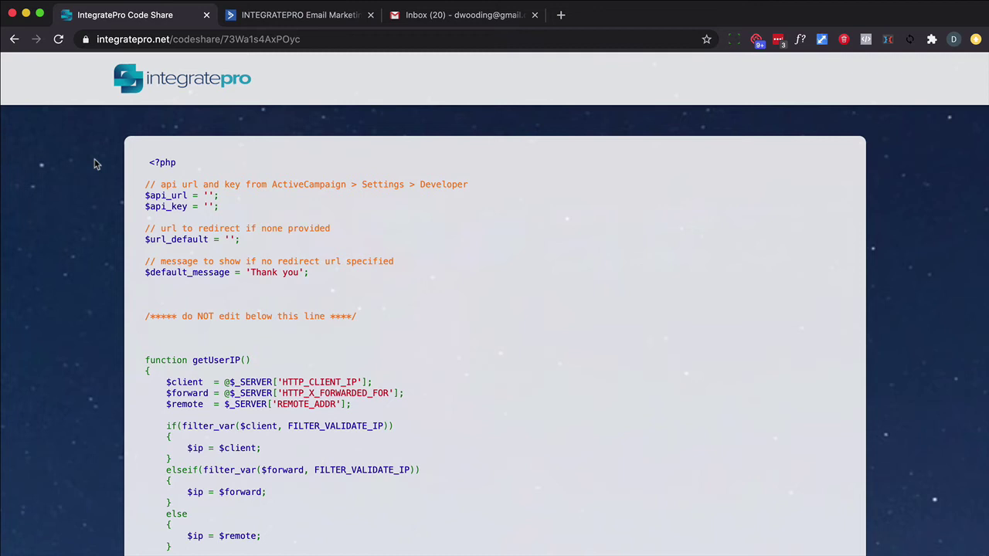
- Highlight the API-credentials comment, the $api_key variable and the empty api_url value in the PHP script
triple_click(290, 185)
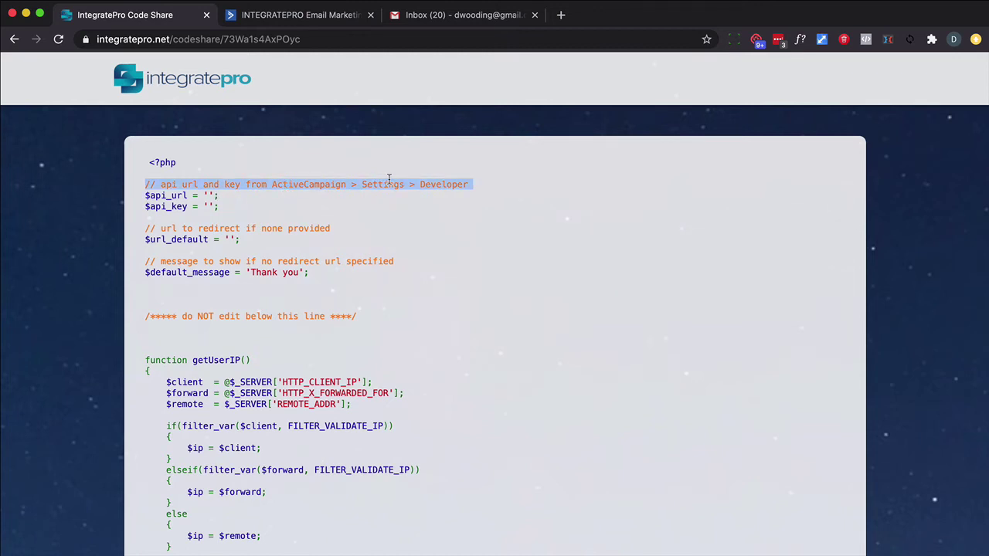
left_click(169, 205)
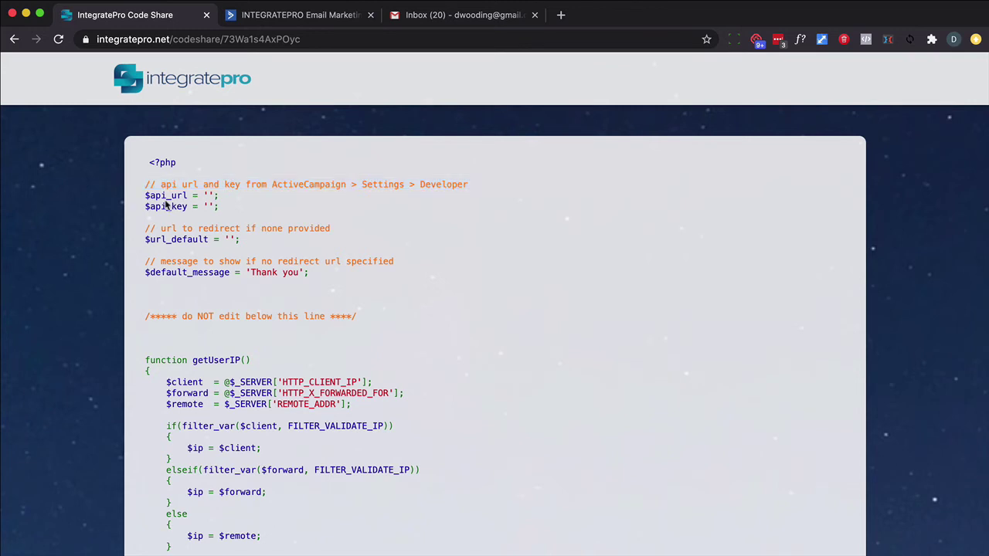
double_click(168, 206)
left_click(209, 195)
- Open the first test contact, return to the filtered list, then open the second test contact's record
left_click(284, 24)
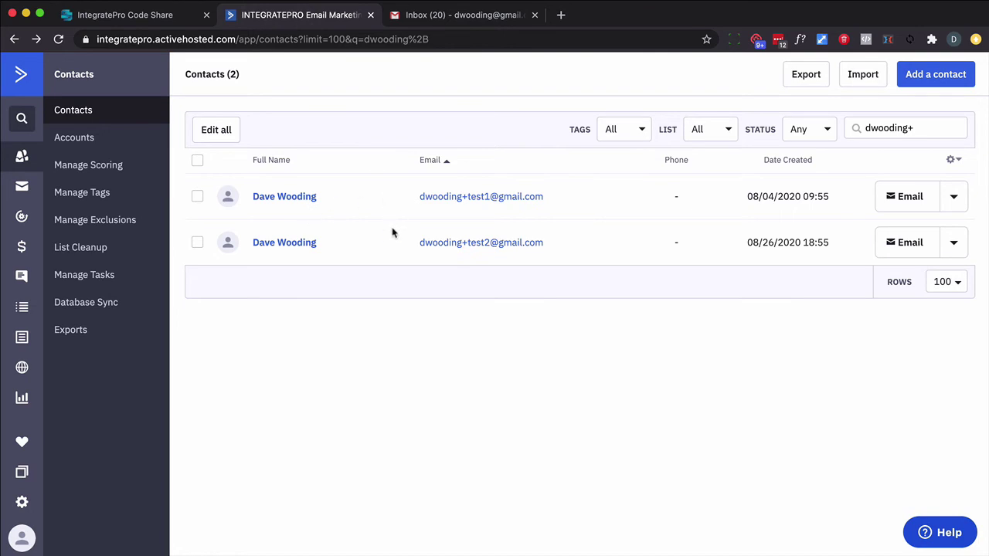
left_click(469, 203)
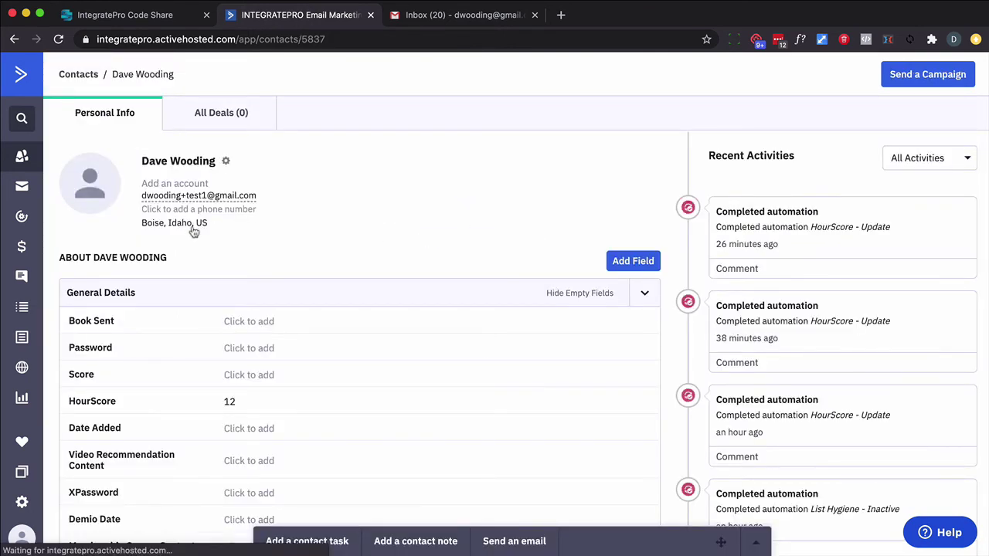
left_click(14, 38)
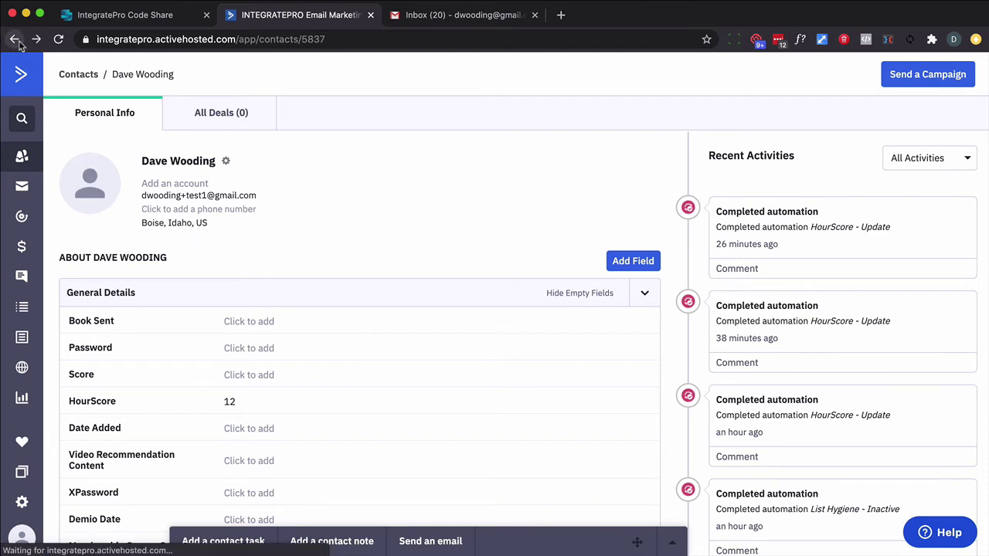
left_click(479, 244)
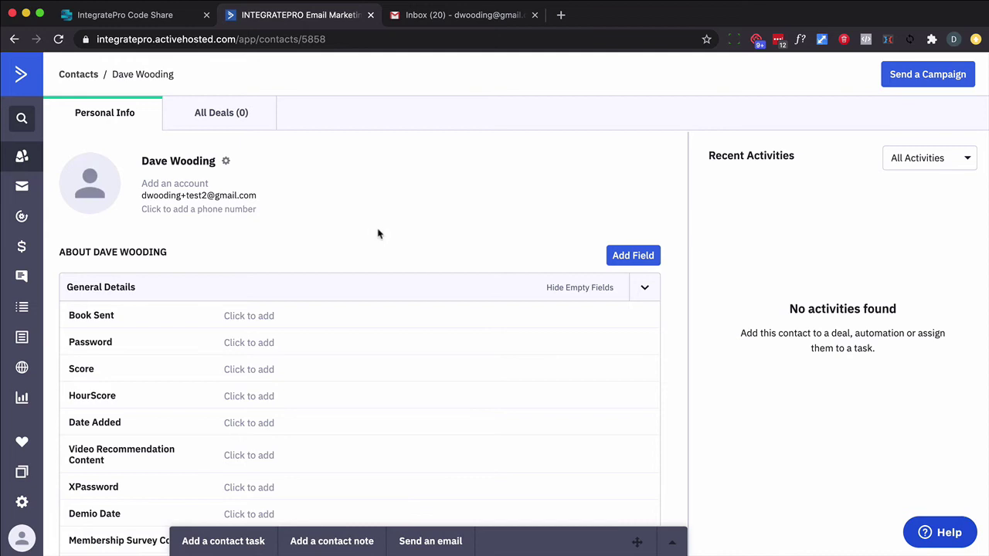
left_click(417, 536)
left_click(209, 275)
type("Please c")
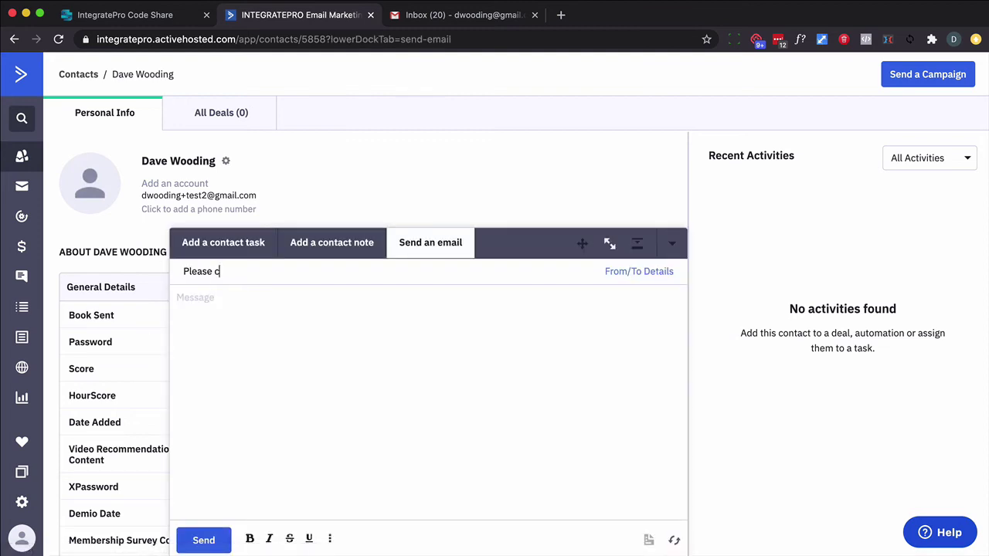
type("lick the link to update your prof")
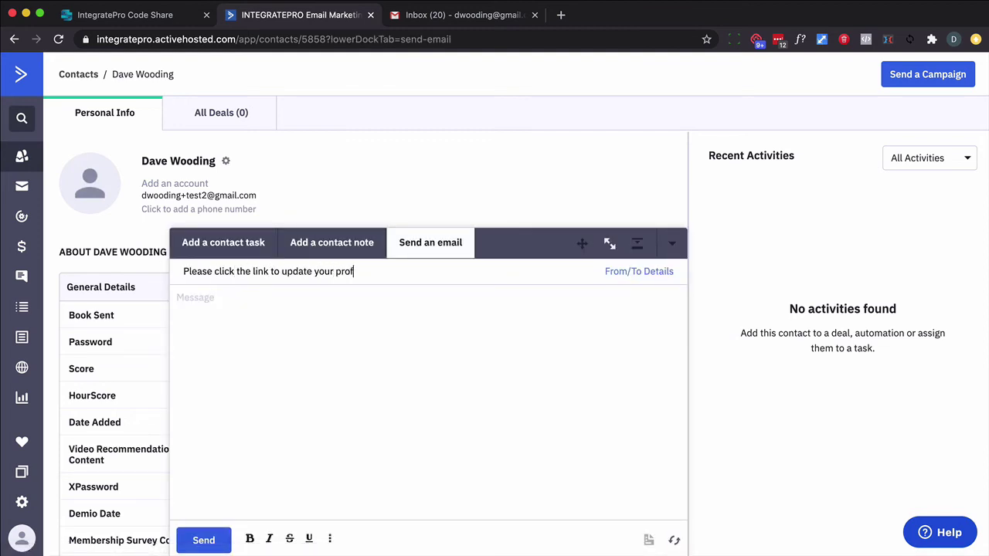
type("ile")
key("Tab")
type("https://integ")
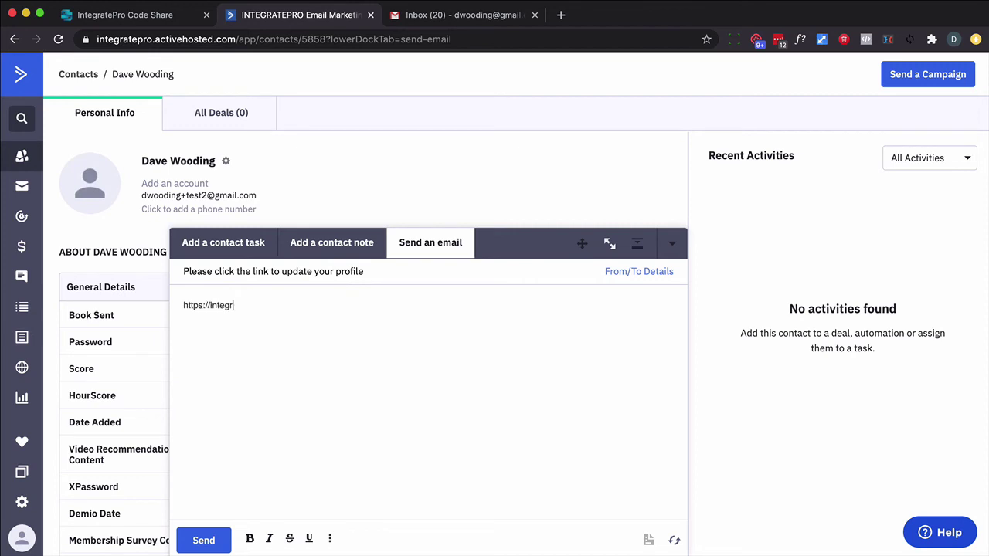
type("ratepro.net/activecampaign.p")
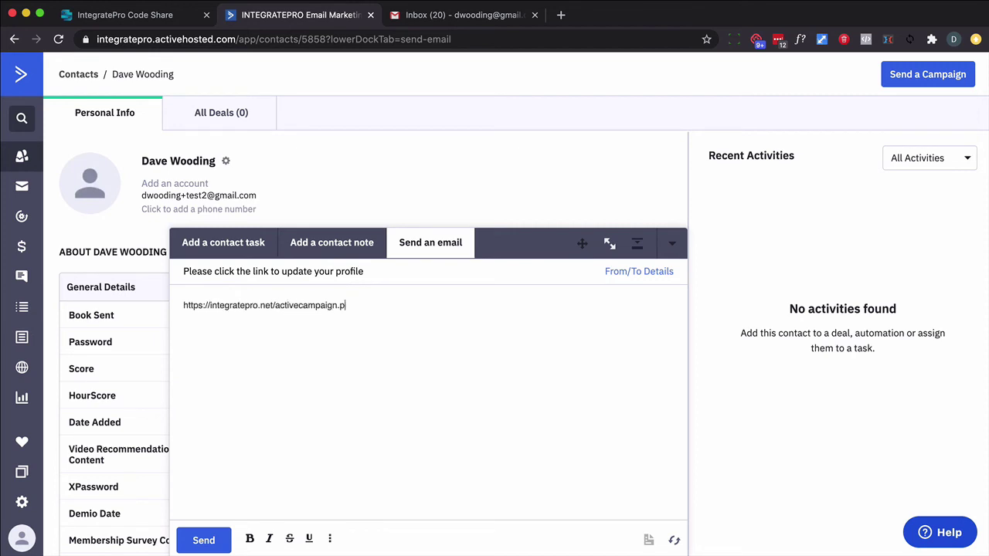
type("hp")
key("BackSpace")
key("BackSpace")
key("BackSpace")
type("ip-update.ph")
type("p?email=%E")
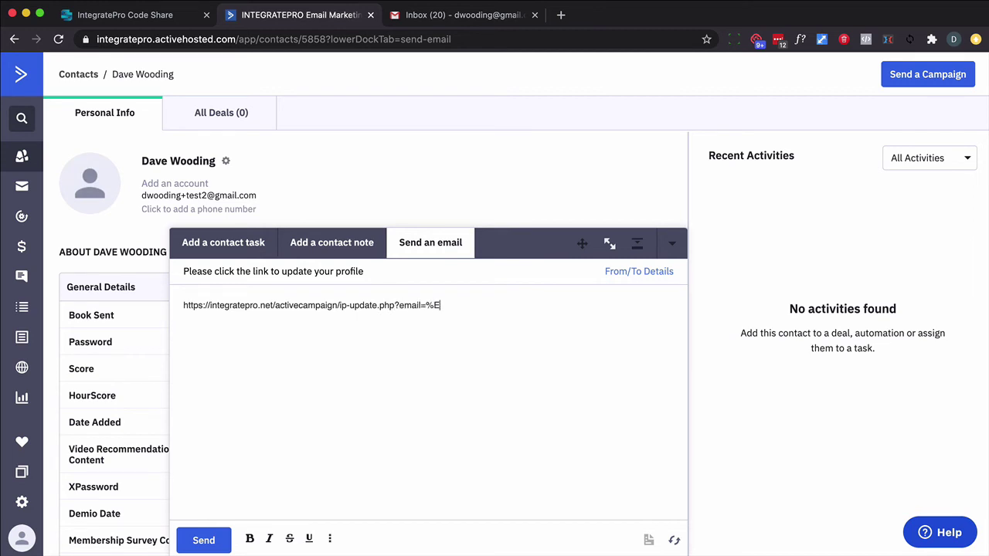
type("MAIL%&url=https")
type("://google.com")
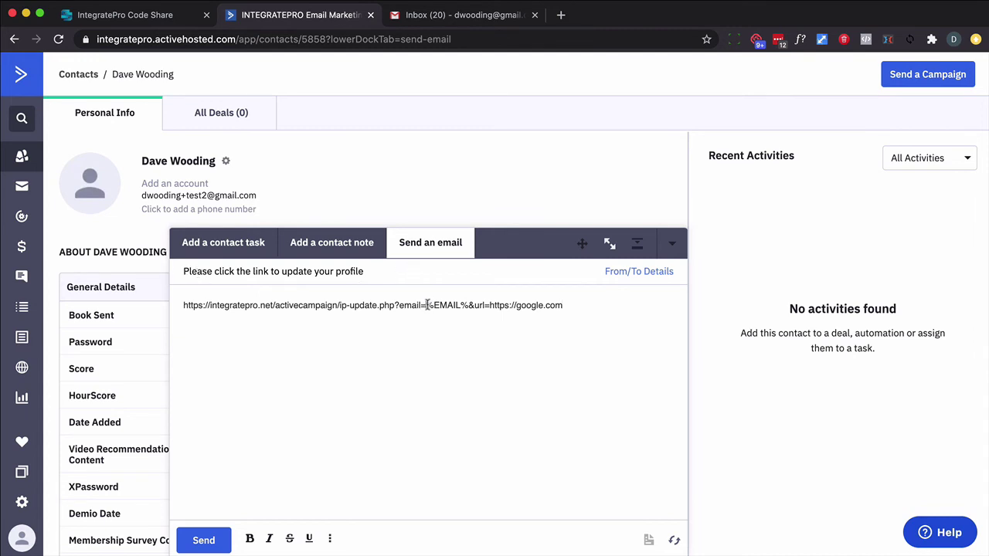
- Highlight the %EMAIL% placeholder and the google.com redirect address in the link
left_click_drag(427, 305, 467, 305)
left_click(477, 316)
left_click_drag(469, 305, 488, 305)
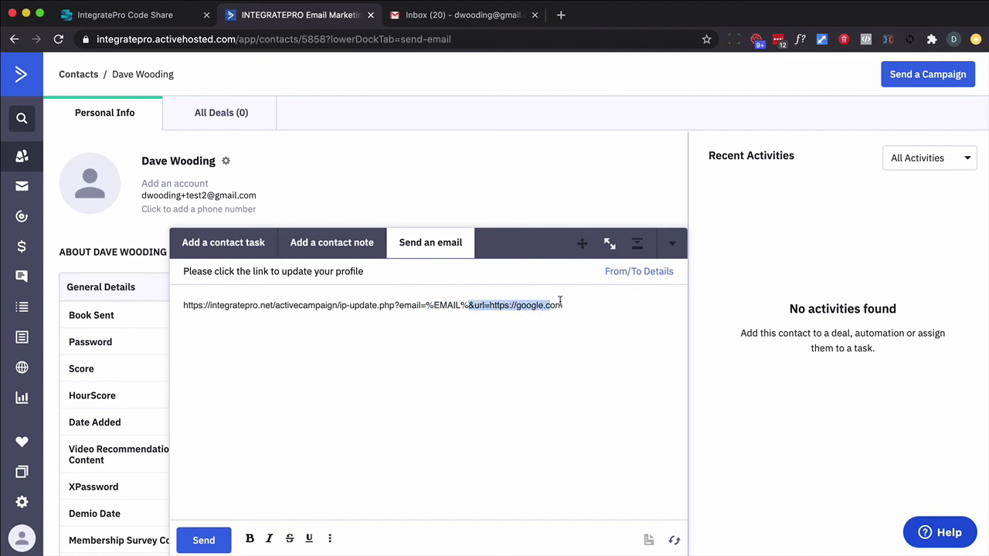
left_click_drag(561, 300, 567, 302)
- Send the profile-update email, then reload the contact's ActiveCampaign record to check new activity
left_click(203, 540)
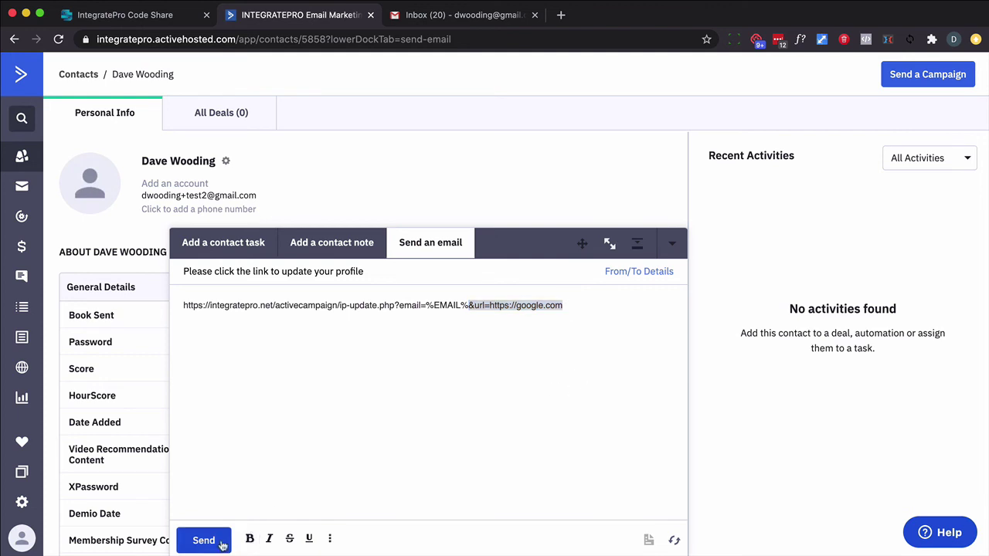
left_click(265, 24)
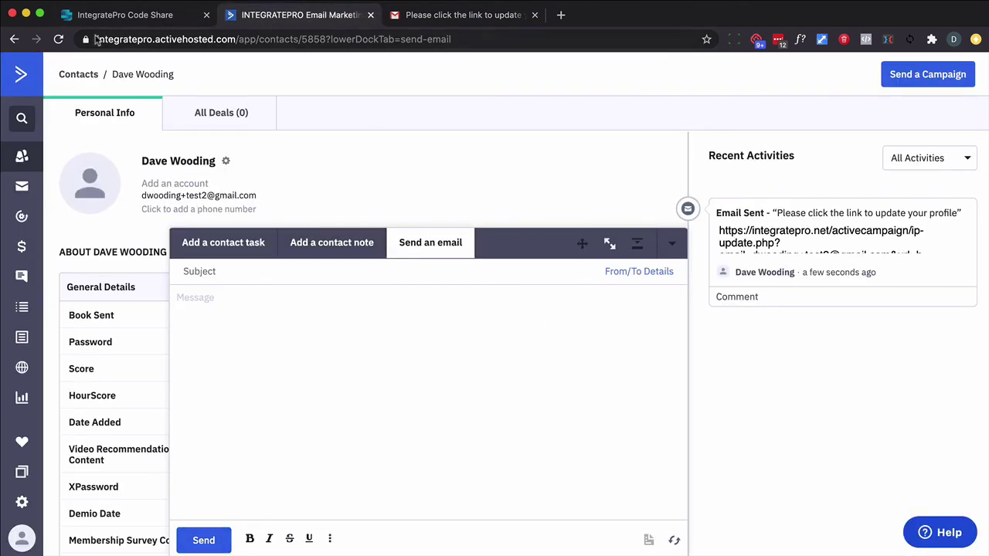
left_click(60, 40)
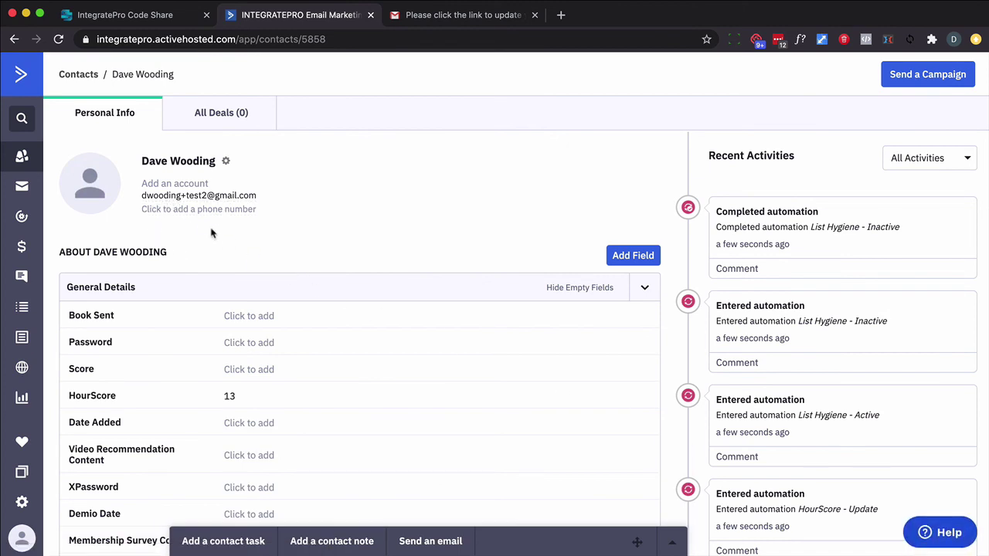
- Follow the profile-update link in the Gmail message, then reload the contact record to see its location
left_click(446, 15)
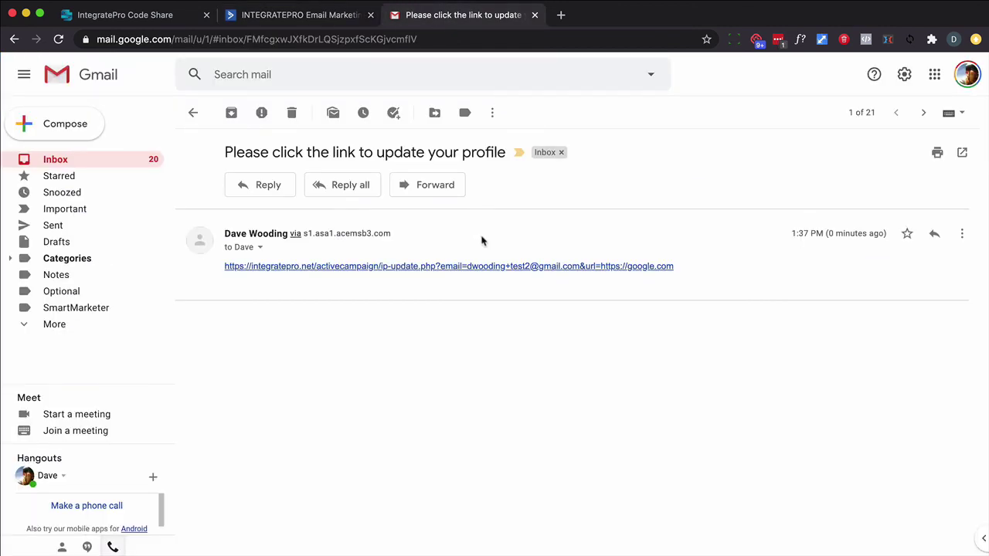
left_click(613, 267)
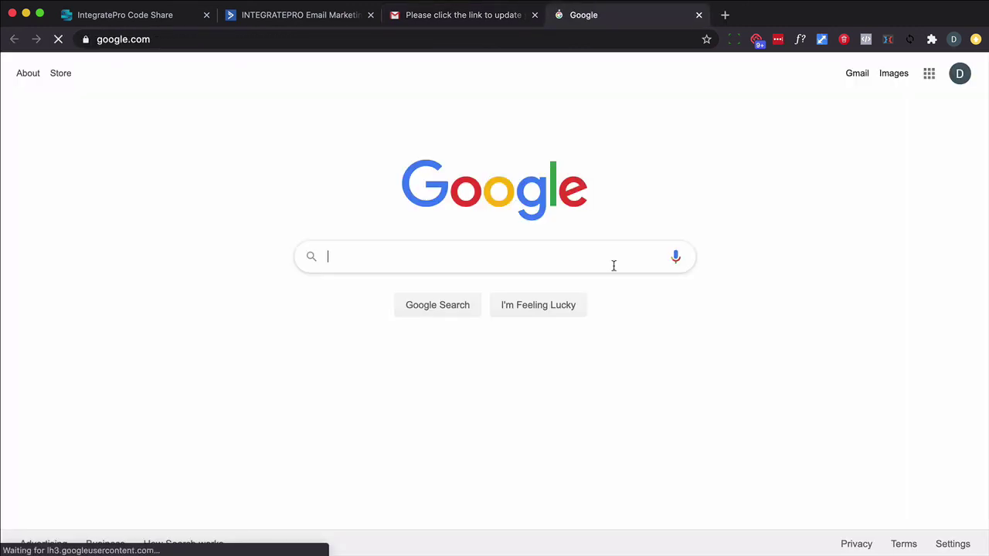
left_click(274, 23)
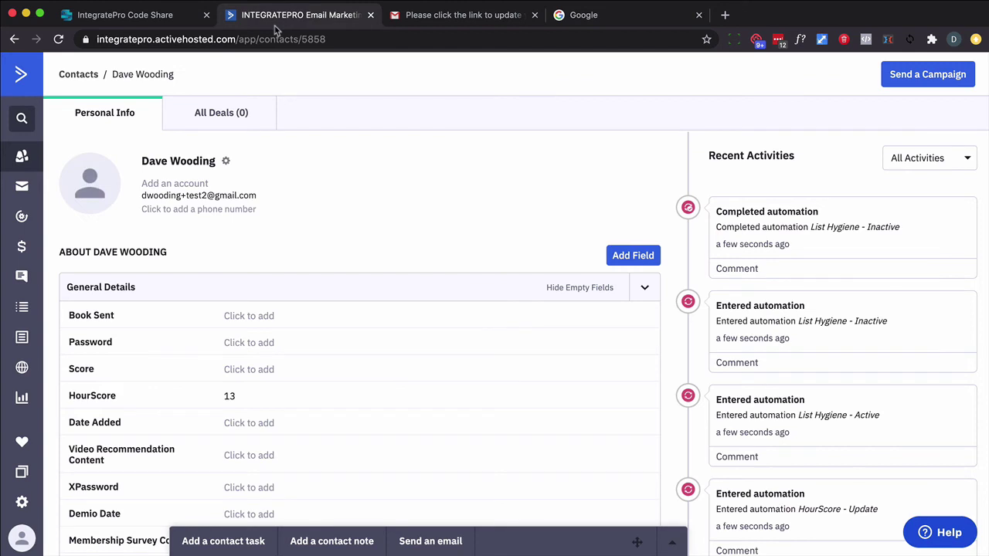
left_click(58, 40)
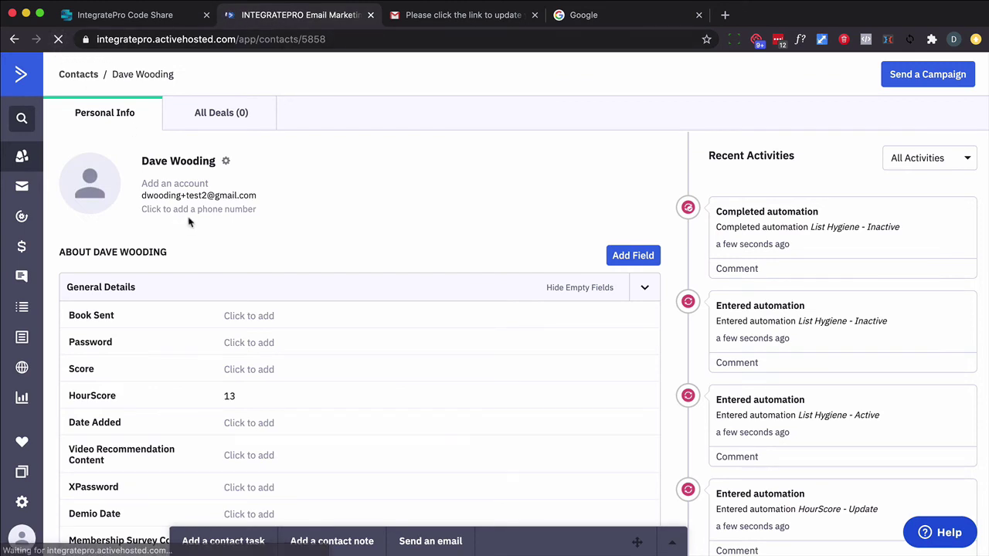